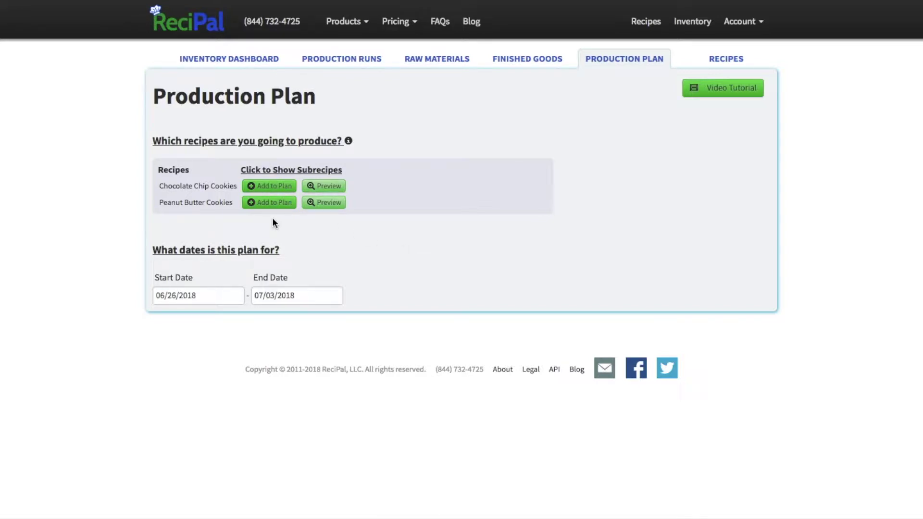
- Add Chocolate Chip Cookies and Peanut Butter Cookies to the production plan
left_click(273, 189)
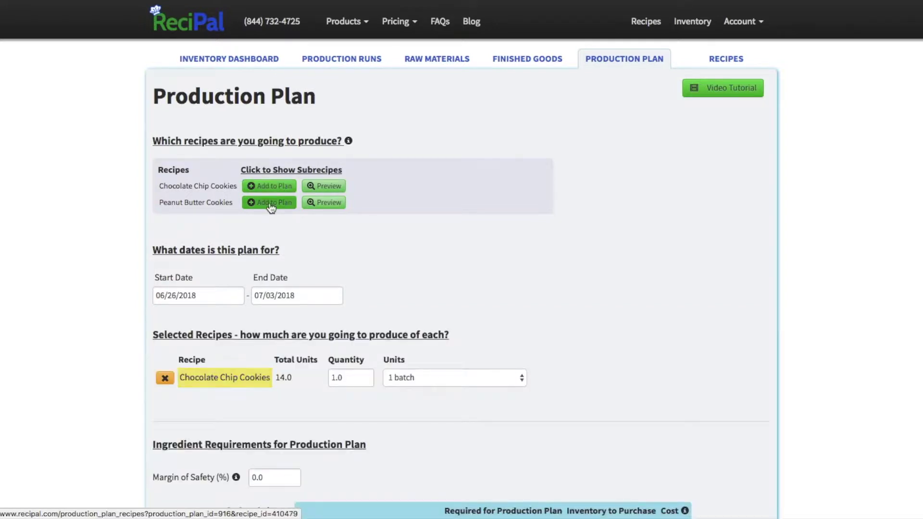
left_click(272, 204)
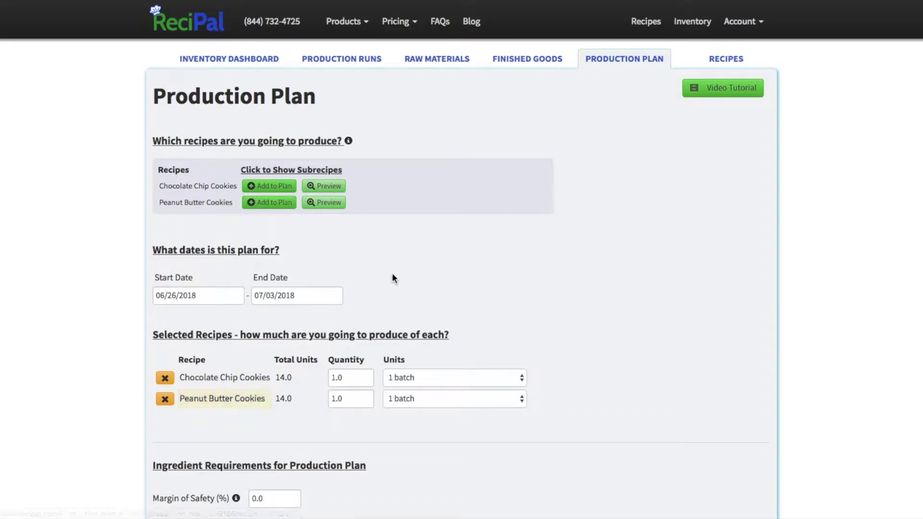
scroll(394, 272, "down", 2)
- Highlight the plan dates question and the Selected Recipes heading for emphasis
triple_click(216, 163)
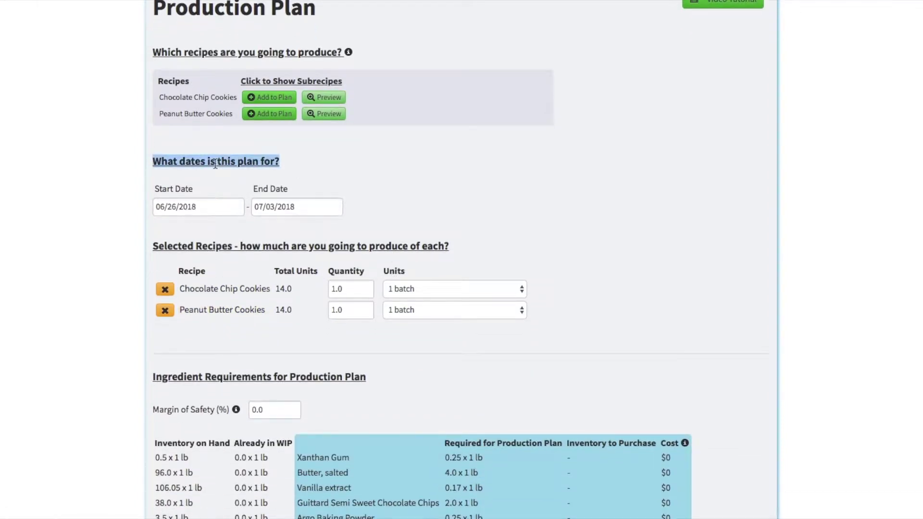
left_click(206, 191)
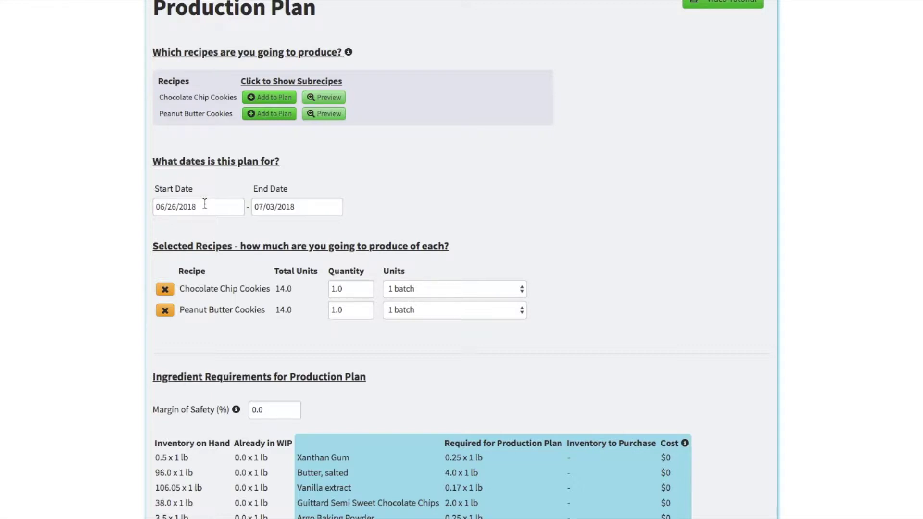
scroll(205, 203, "down", 1)
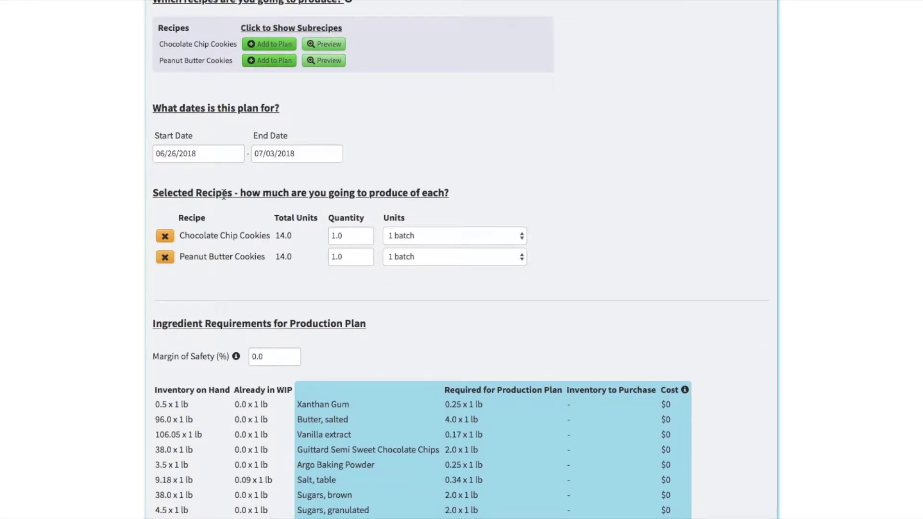
triple_click(224, 194)
- Set Chocolate Chip Cookies to 100 packages
left_click(305, 297)
left_click(404, 236)
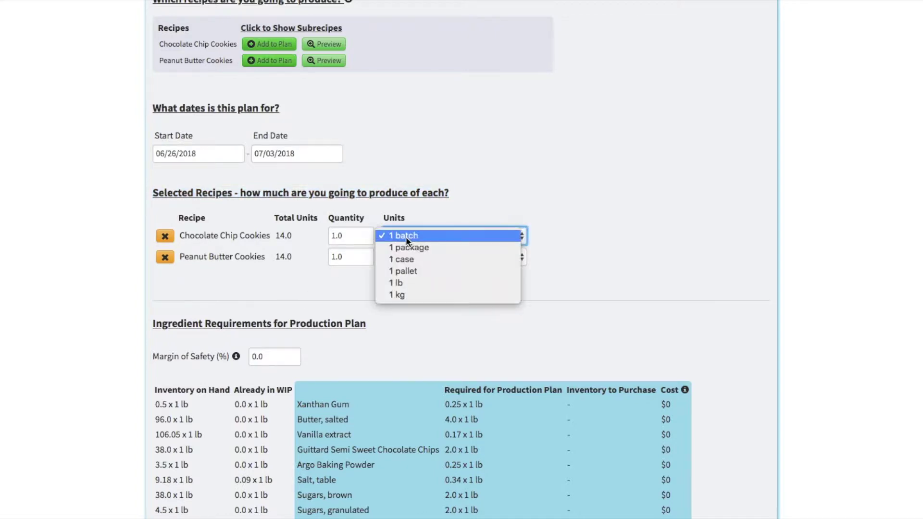
left_click(237, 239)
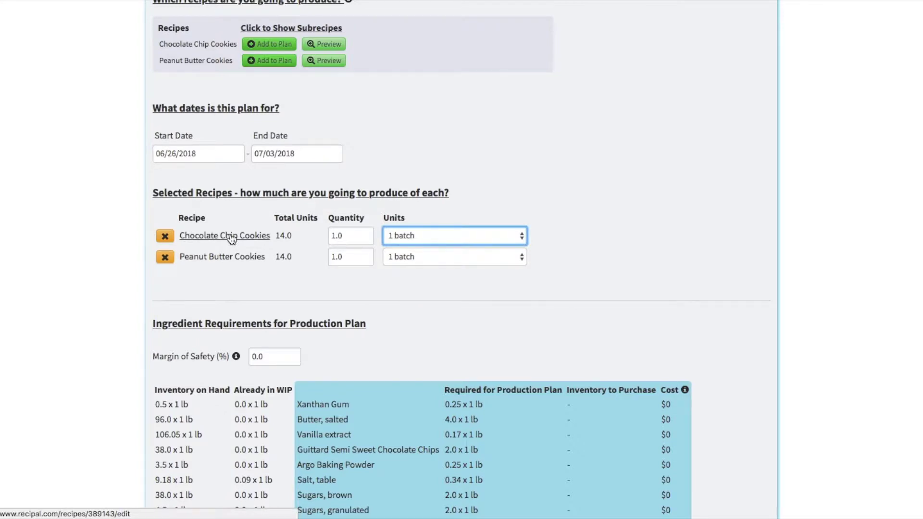
left_click(410, 239)
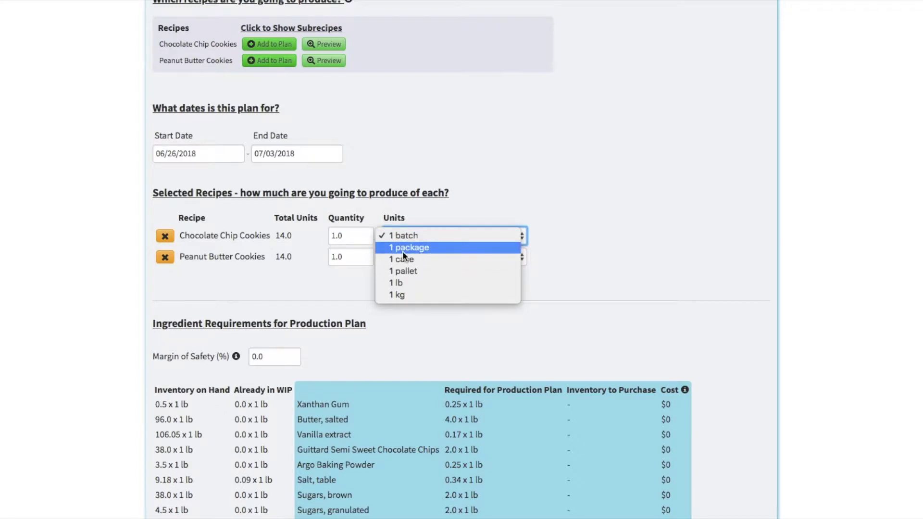
left_click(402, 251)
double_click(349, 236)
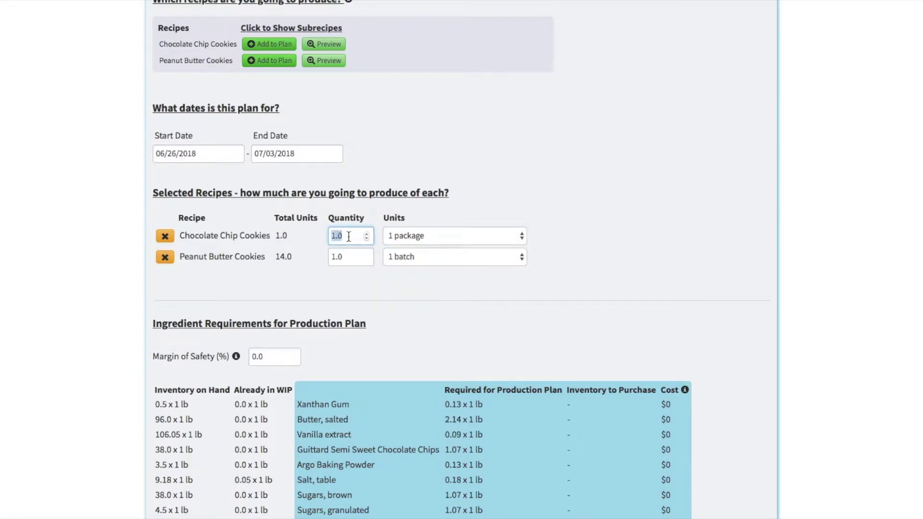
type("100")
key("Tab")
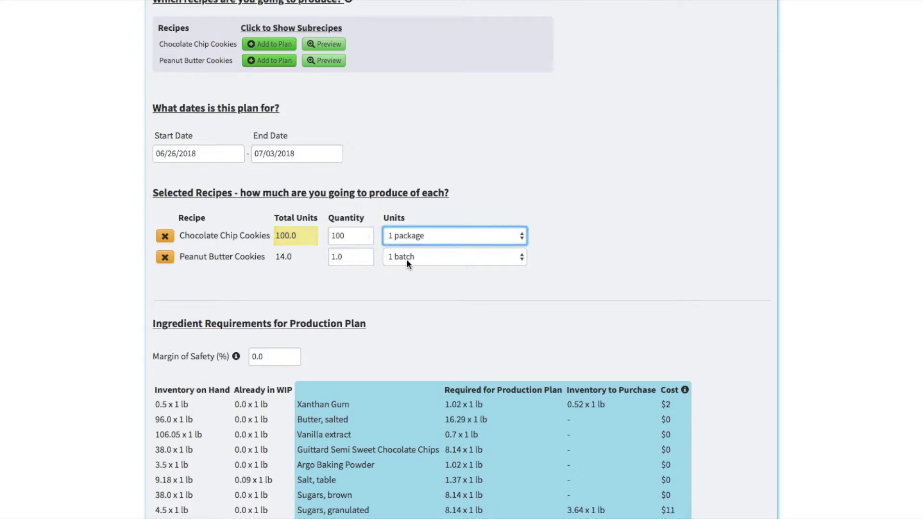
- Set Peanut Butter Cookies to 150 packages
left_click(406, 259)
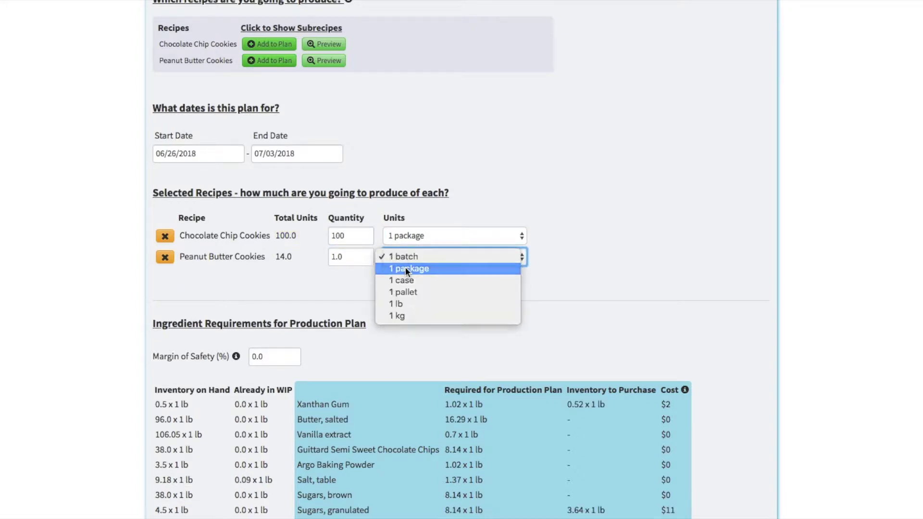
left_click(405, 266)
left_click(348, 256)
key("BackSpace")
key("BackSpace")
key("BackSpace")
type("150")
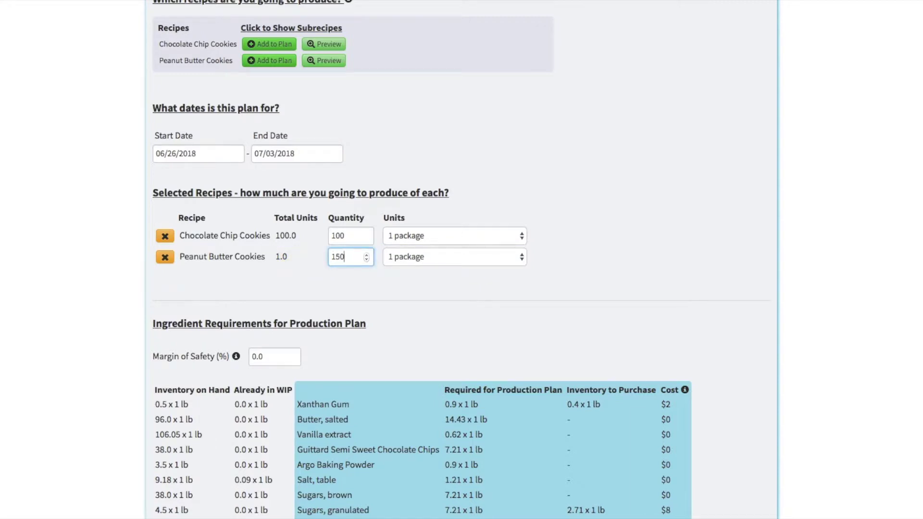
key("Tab")
- Highlight the Ingredient Requirements heading and its Inventory on Hand, Required, and To Purchase columns
scroll(420, 297, "down", 4)
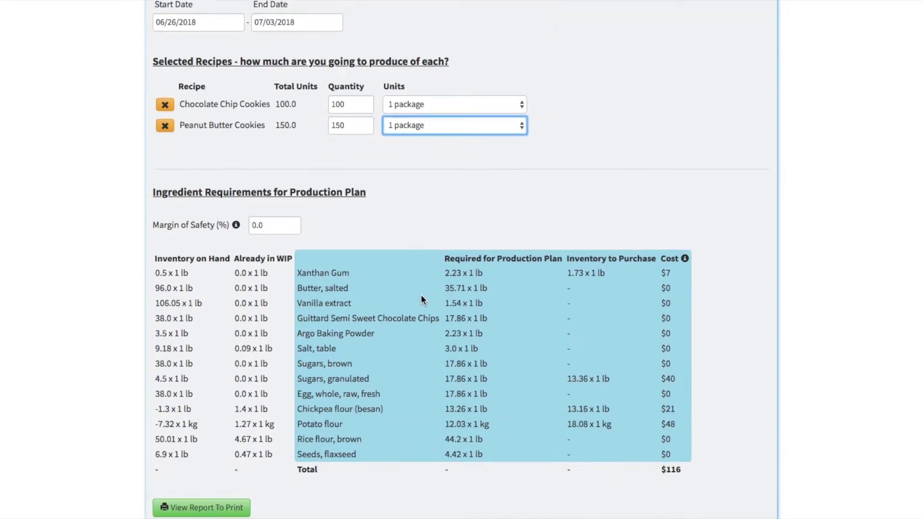
triple_click(262, 156)
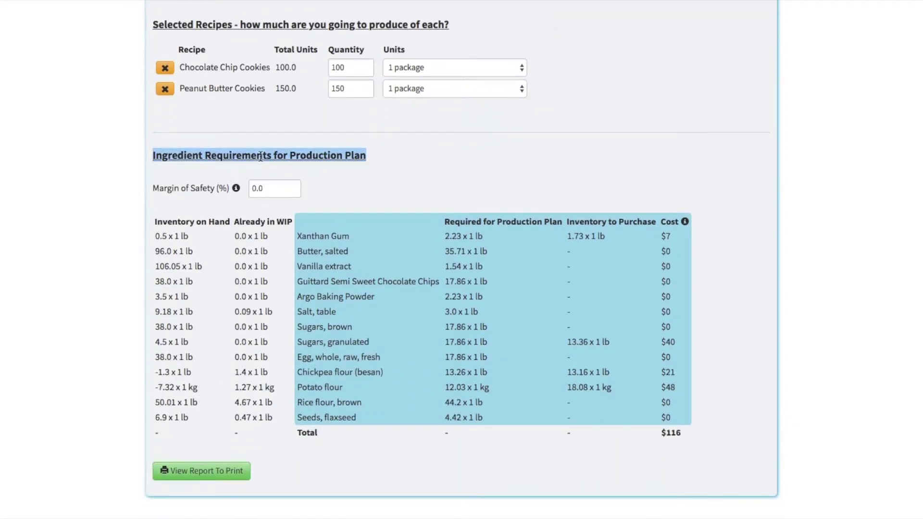
left_click(260, 156)
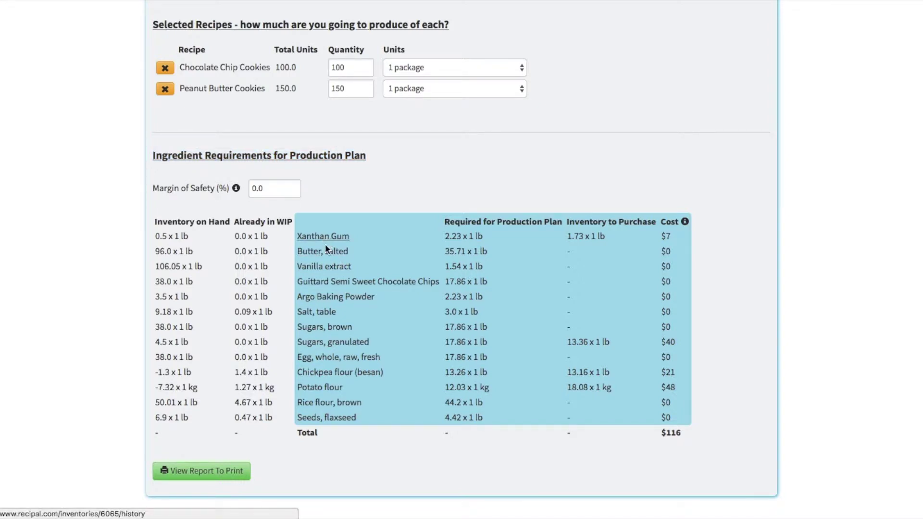
triple_click(187, 221)
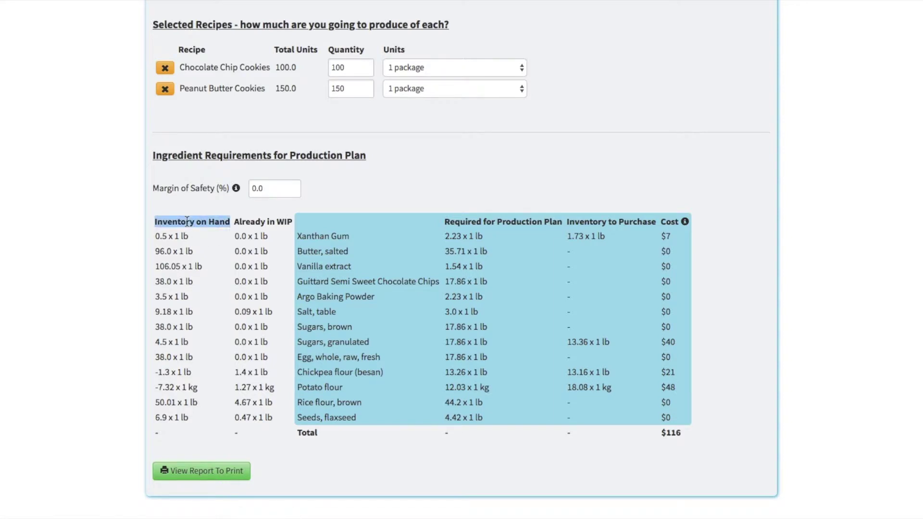
triple_click(481, 220)
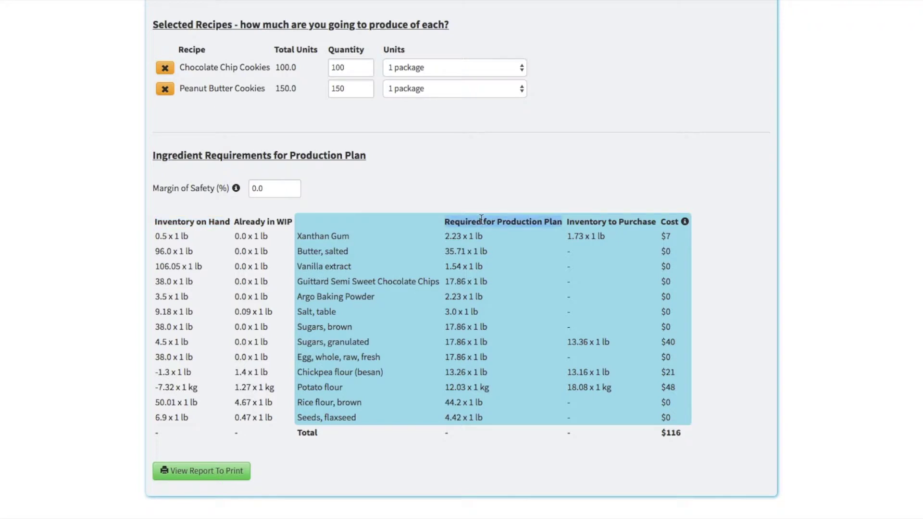
left_click(590, 222)
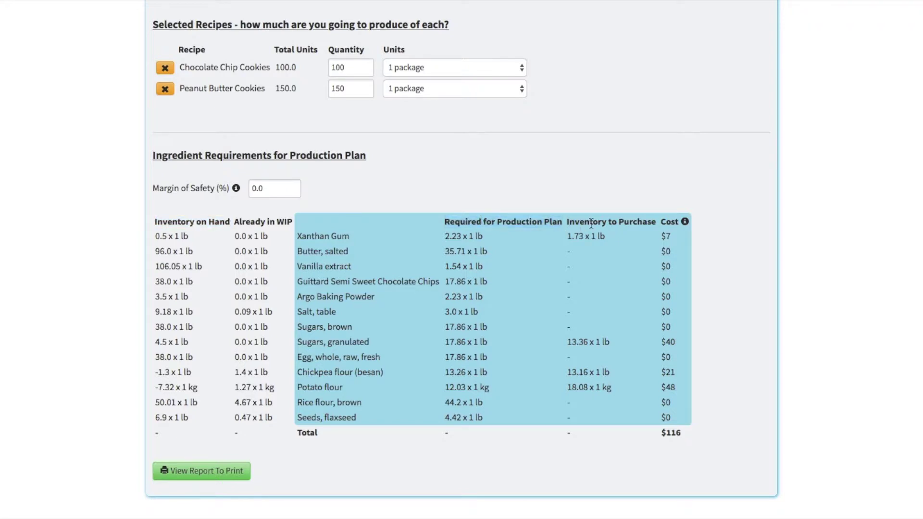
triple_click(591, 222)
left_click(591, 222)
- Highlight the granulated sugar and chickpea flour purchase amounts and the Already in WIP heading
triple_click(584, 342)
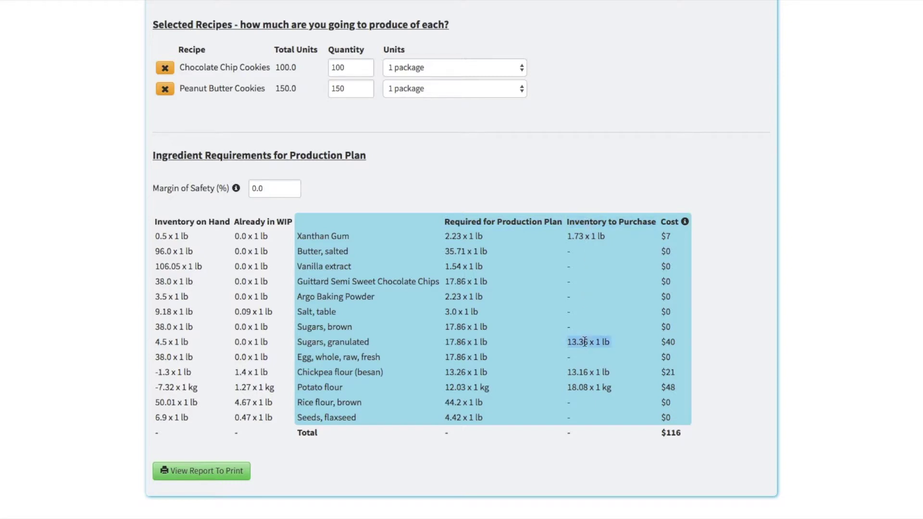
double_click(585, 374)
left_click(586, 374)
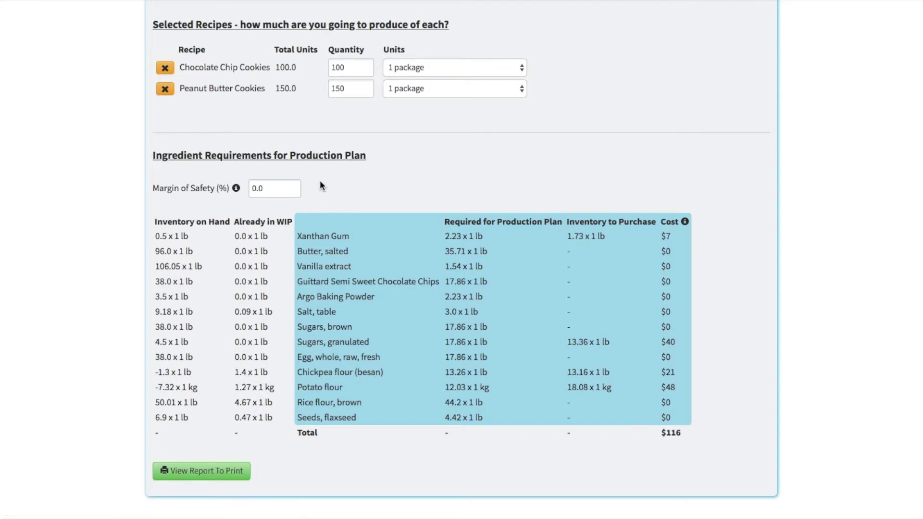
triple_click(259, 224)
left_click(332, 195)
- Highlight the Inventory to Purchase and Cost column headings
scroll(332, 199, "up", 1)
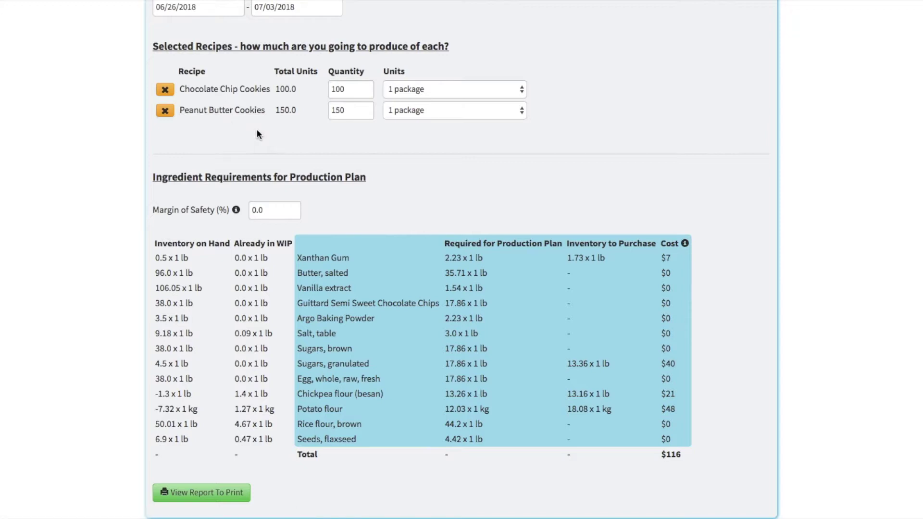
scroll(257, 132, "down", 2)
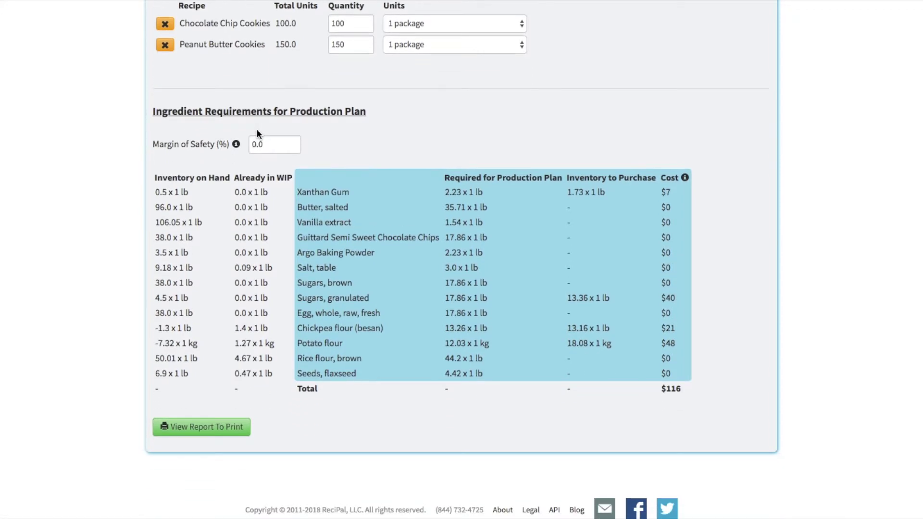
triple_click(609, 178)
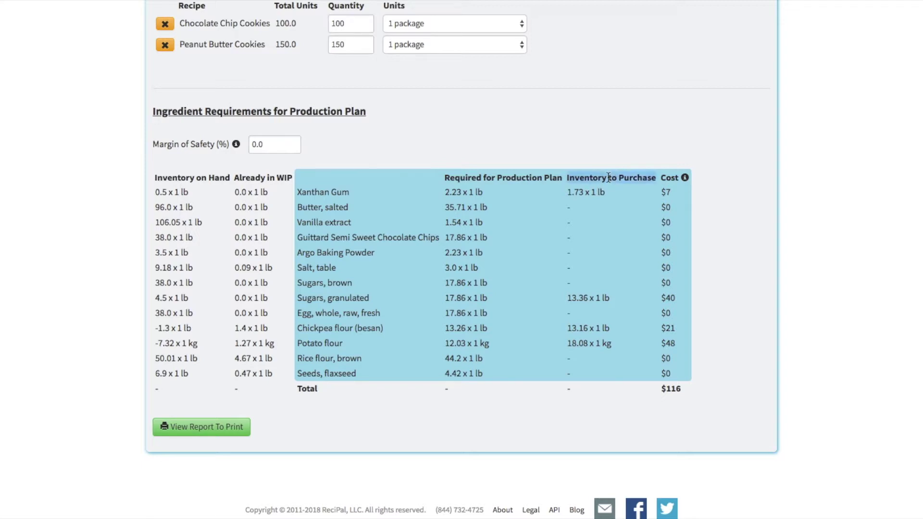
triple_click(670, 177)
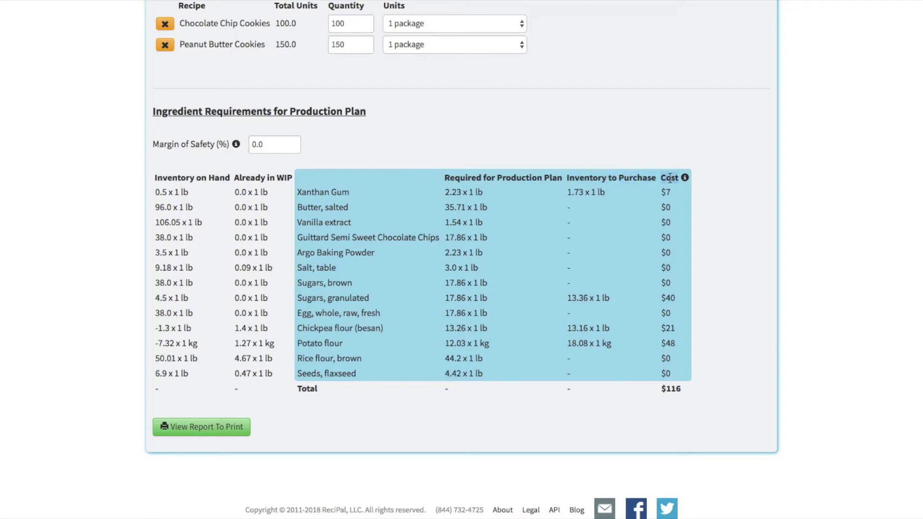
left_click(481, 133)
- Change the Chocolate Chip Cookies quantity from 100 to 1000
scroll(480, 133, "up", 1)
left_click(353, 54)
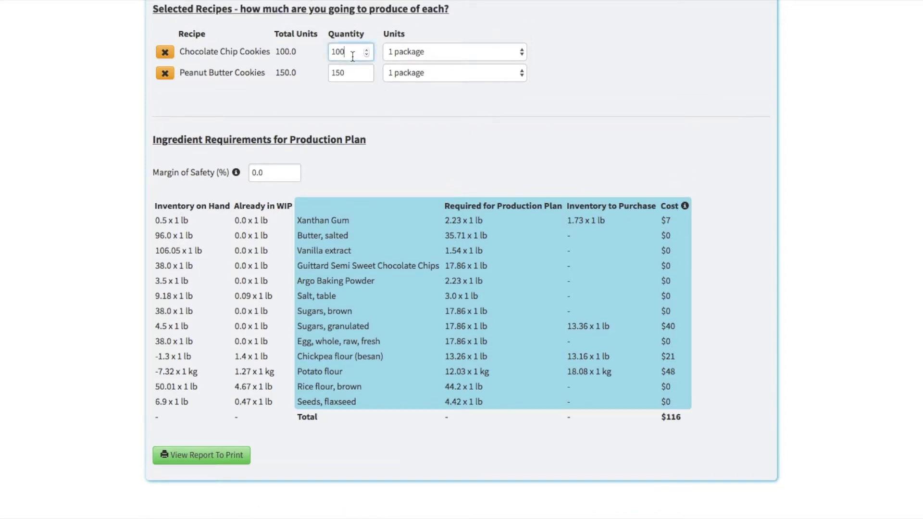
type("0")
key("Tab")
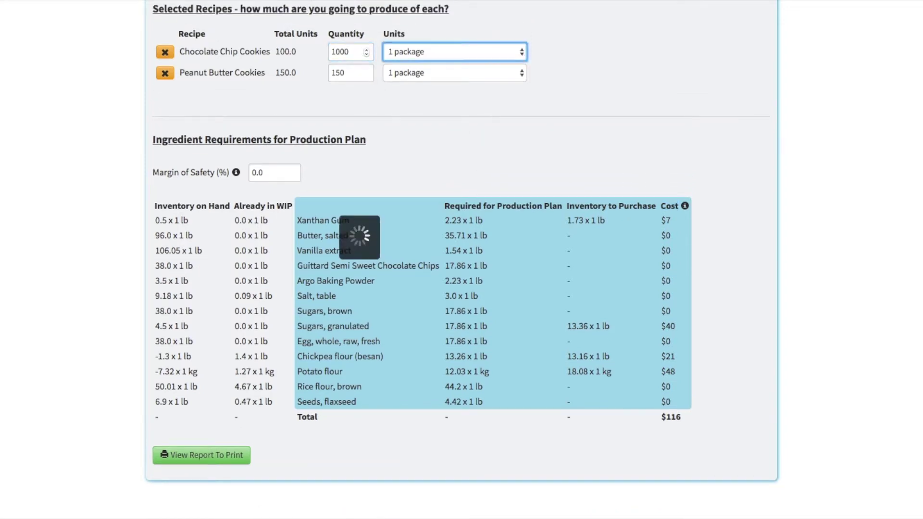
left_click(423, 115)
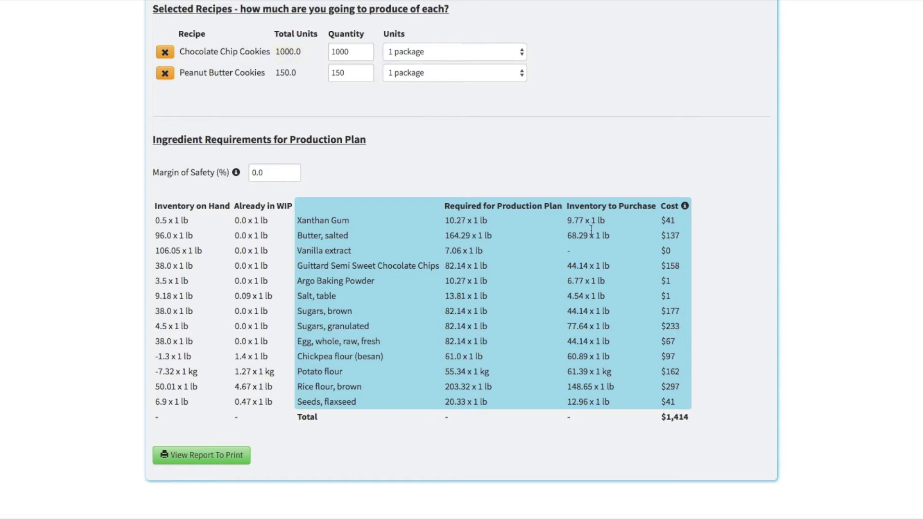
- Highlight the $1,414 total cost and open the printable Production Plan Report
double_click(680, 417)
left_click(679, 418)
left_click(200, 456)
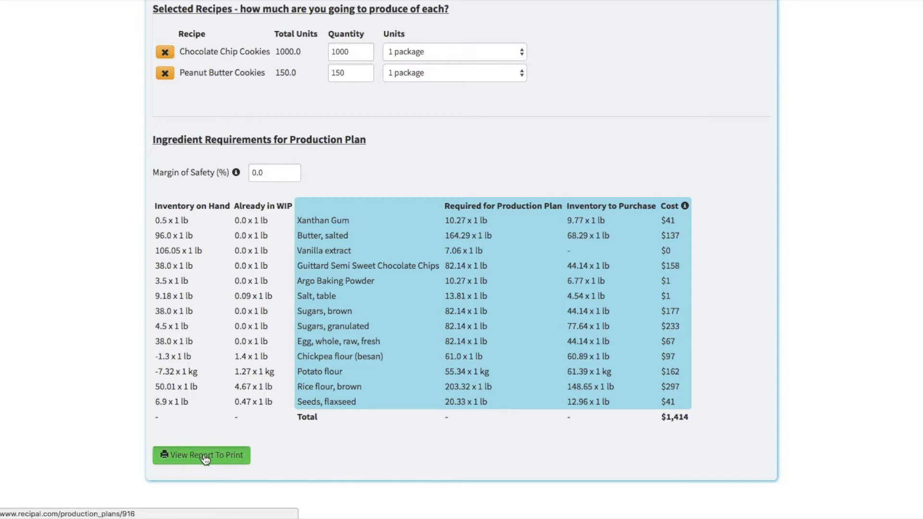
- Scroll through the report and check the Download format options without choosing one
scroll(80, 309, "down", 3)
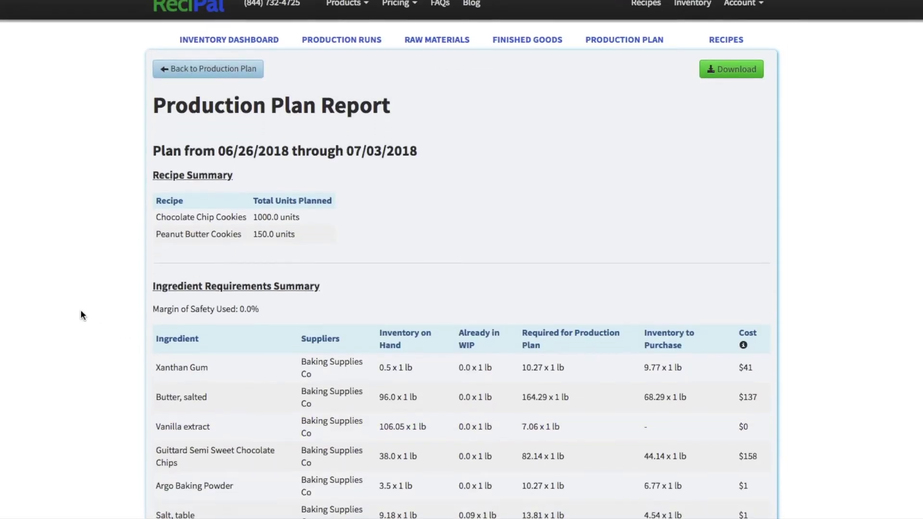
scroll(80, 310, "down", 2)
scroll(80, 310, "down", 1)
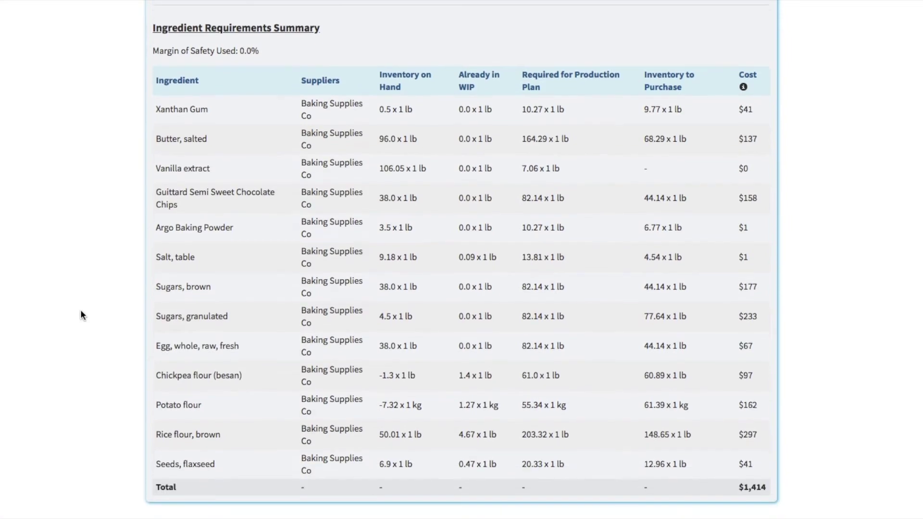
scroll(80, 310, "up", 6)
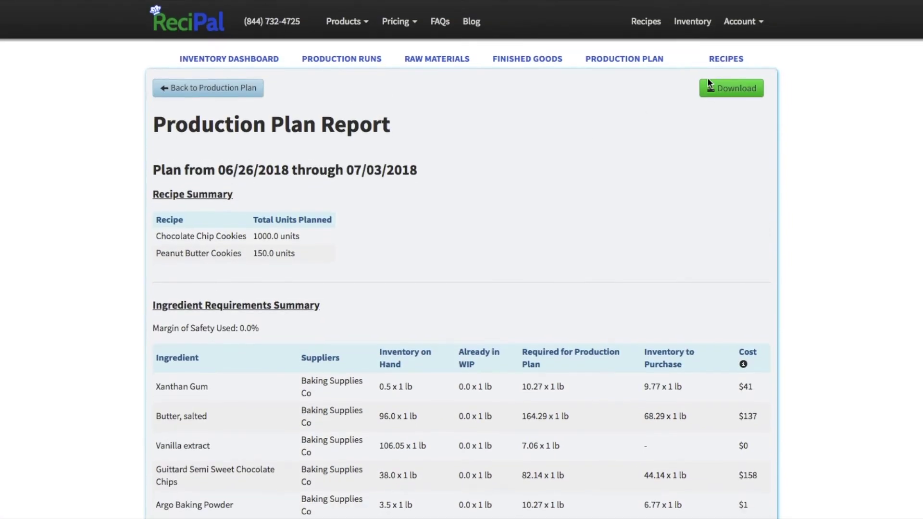
left_click(733, 92)
left_click(578, 158)
- Open the Xanthan Gum inventory details from the report's ingredient list
scroll(466, 209, "down", 5)
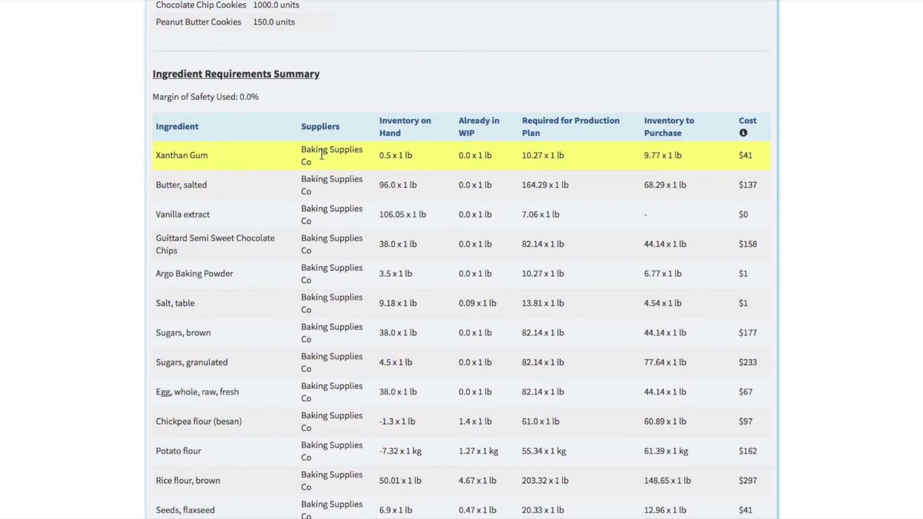
scroll(364, 76, "up", 3)
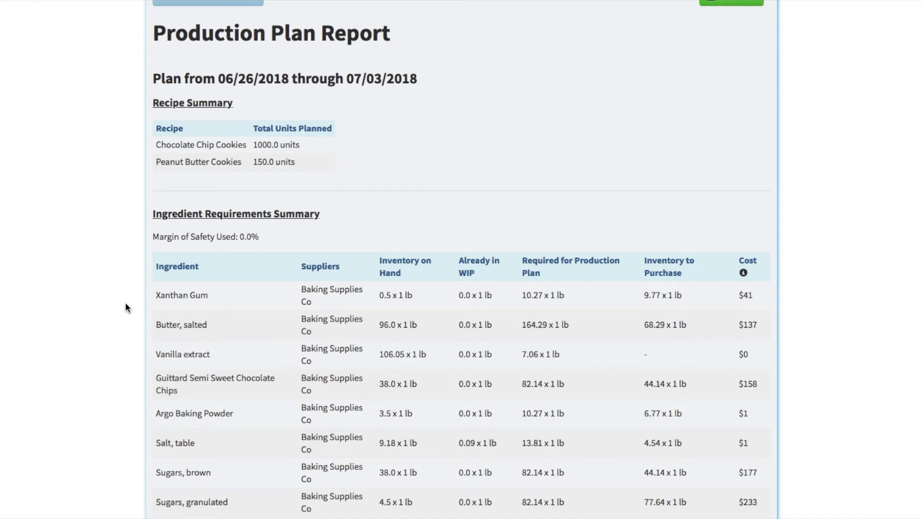
scroll(126, 305, "down", 3)
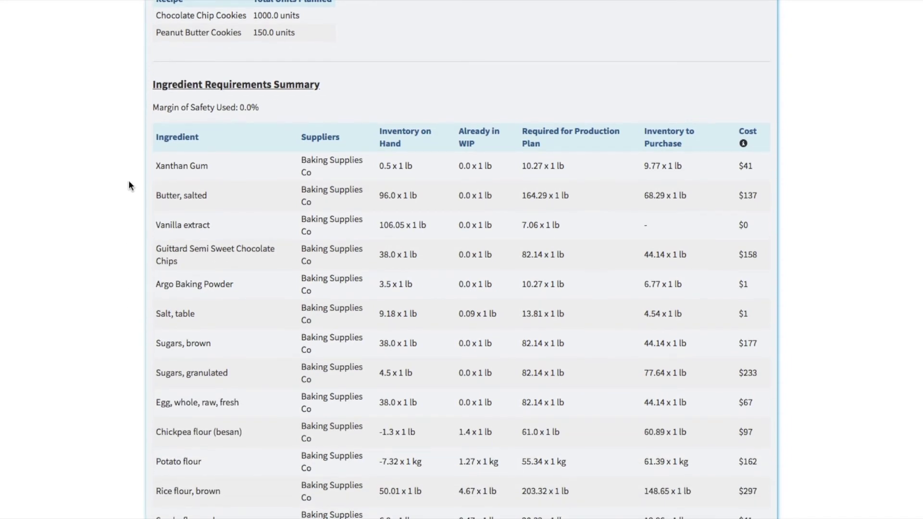
left_click(182, 166)
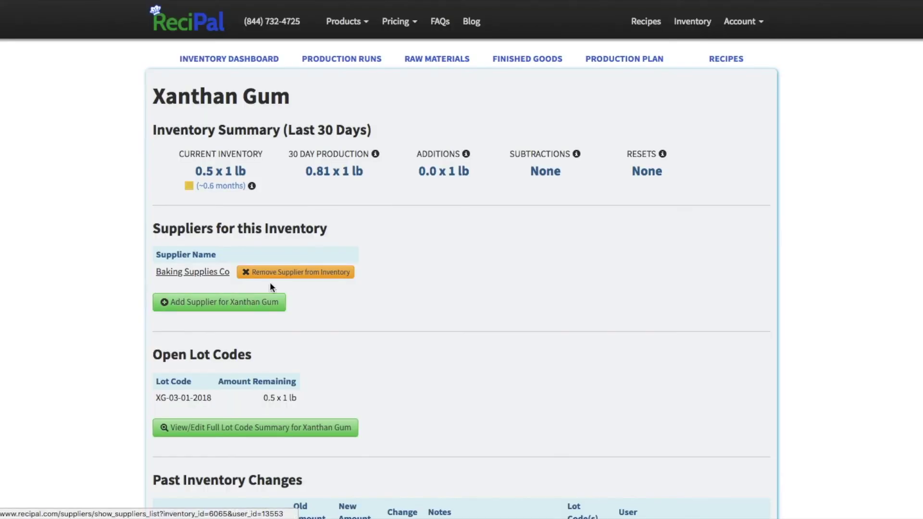
- Dismiss the supplier chooser, go back to the report, and open Contact Information from the header
left_click(222, 307)
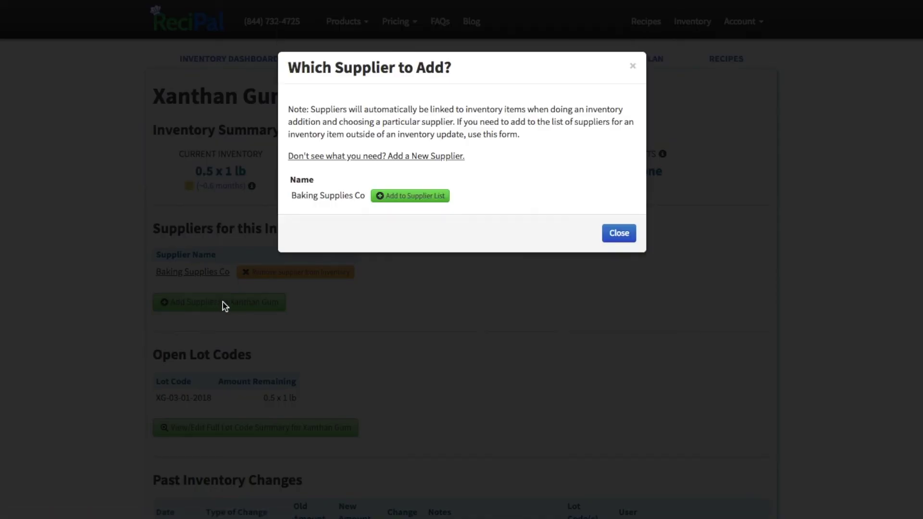
left_click(351, 319)
key("alt+Left")
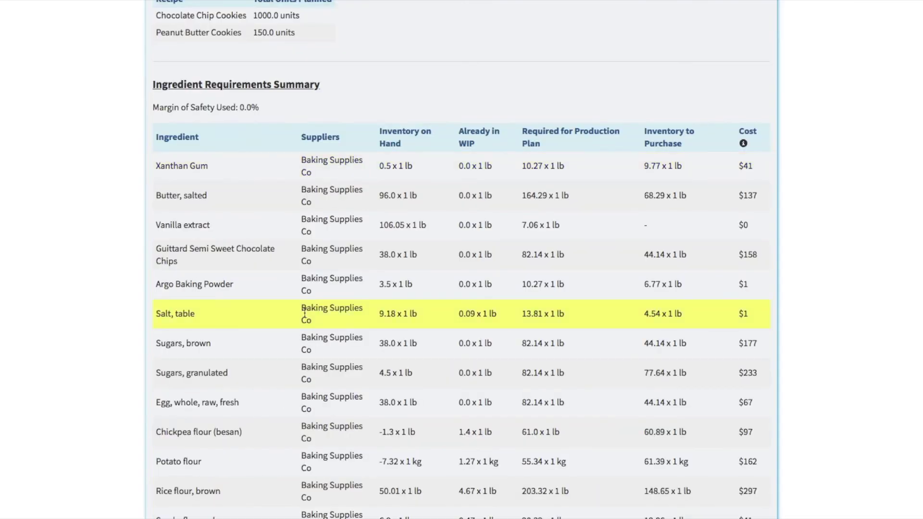
scroll(102, 288, "up", 5)
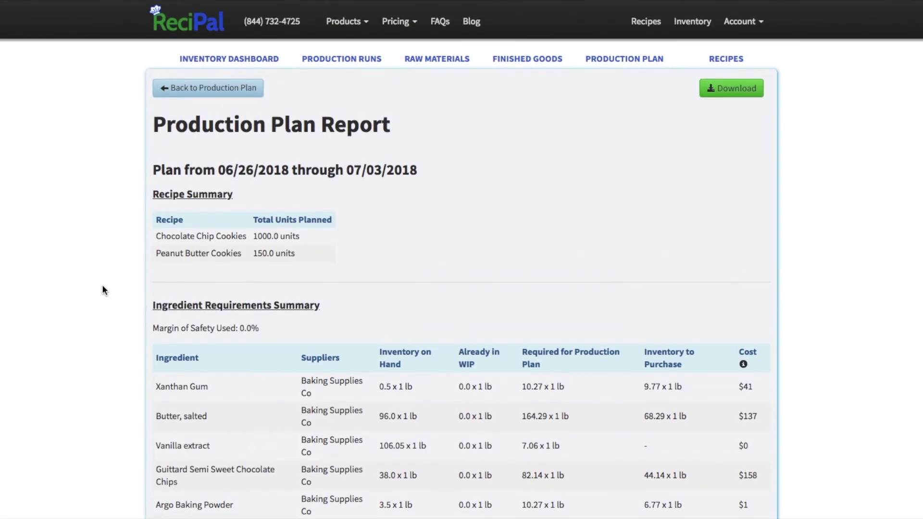
left_click(274, 27)
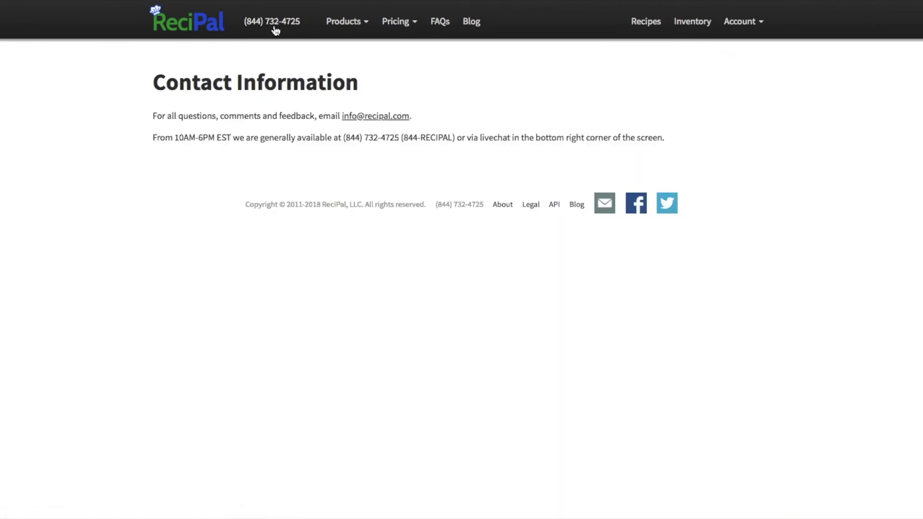